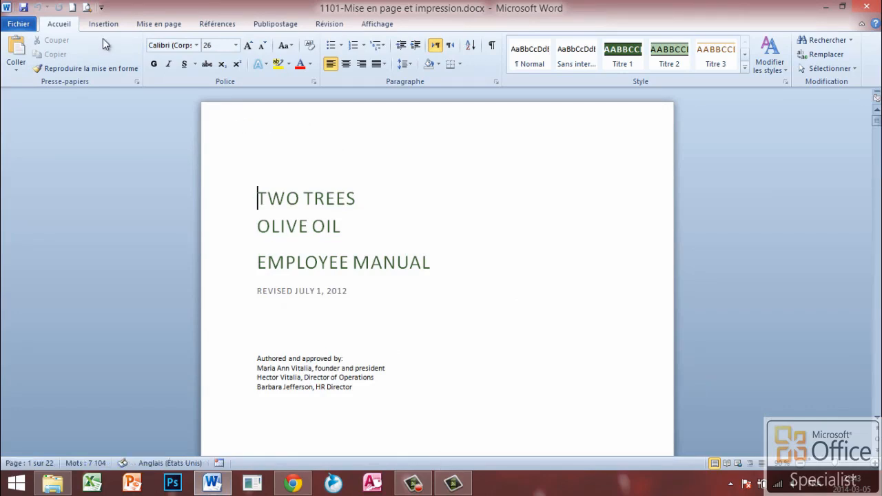
# View the print settings and preview of the employee manual, and return to the document
pyautogui.click(22, 27)
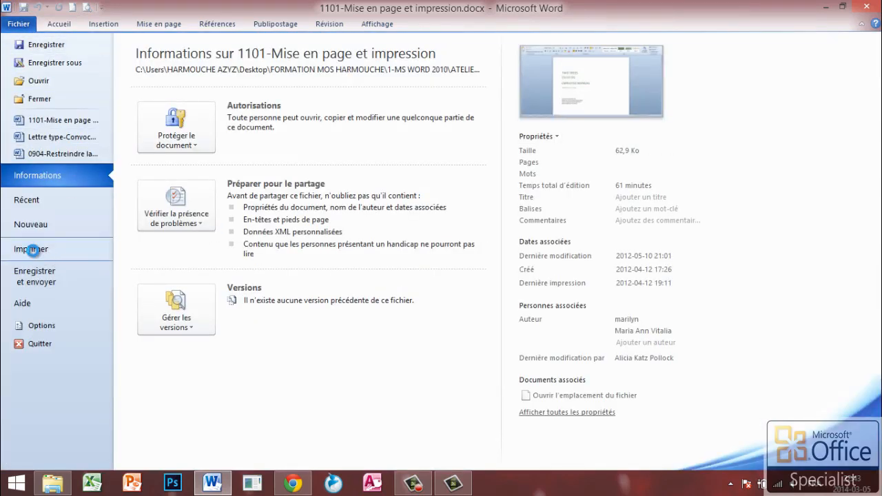
pyautogui.click(32, 251)
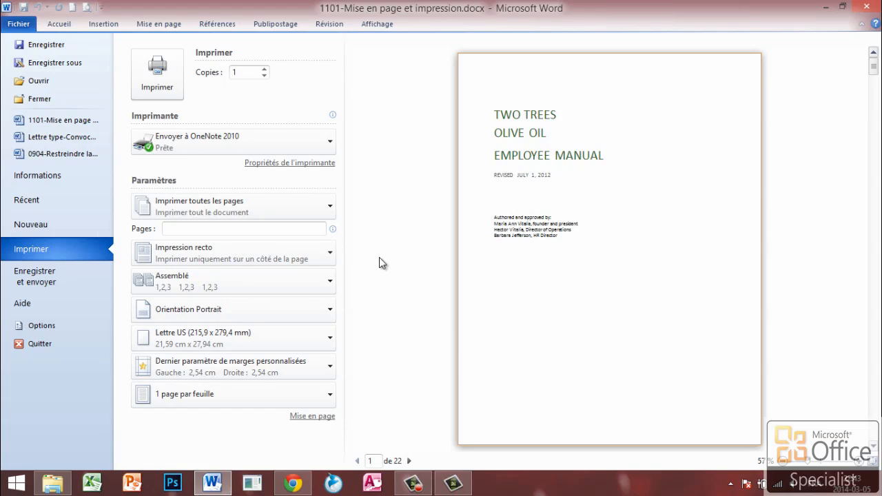
pyautogui.click(64, 23)
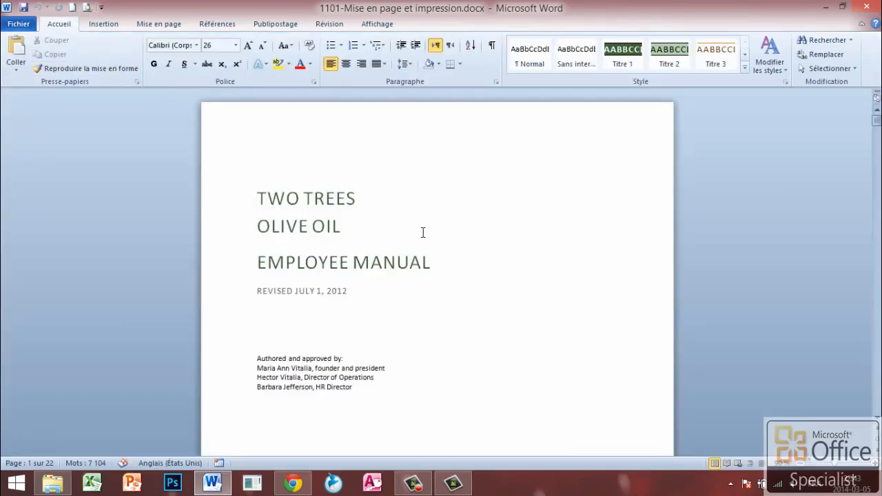
# Bring up the print settings and choose Envoyer à OneNote 2010 as the printer
pyautogui.hotkey('ctrl', 'p')
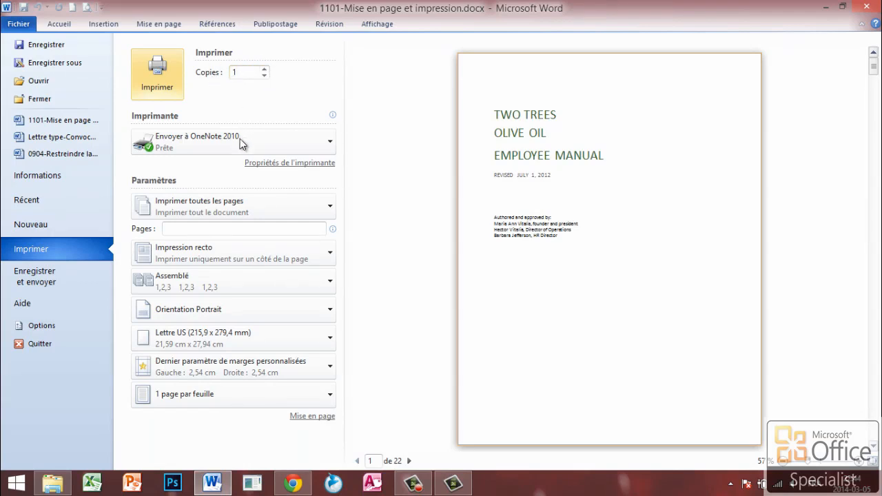
pyautogui.click(314, 141)
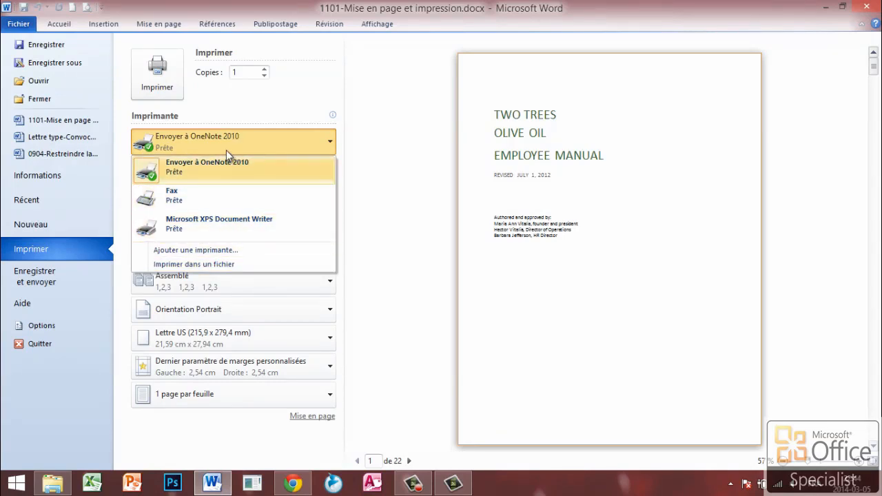
pyautogui.click(326, 163)
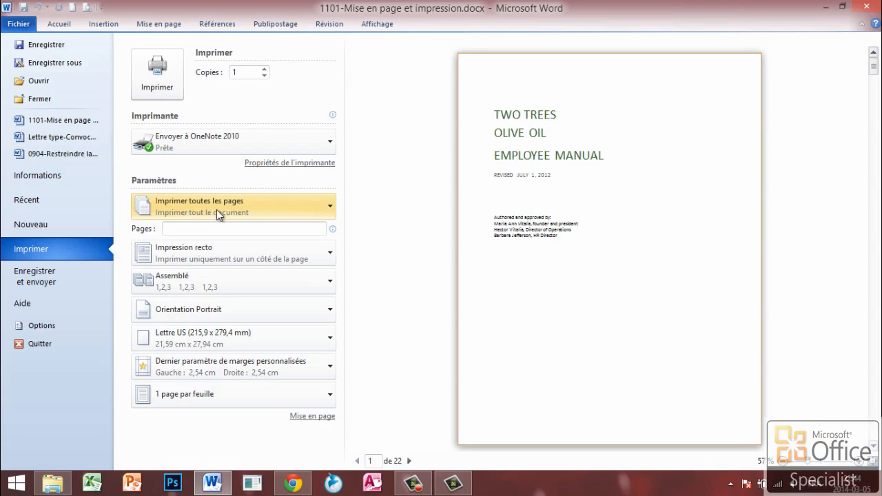
# Look through the print range options and enter 1,3,5 as the pages to print
pyautogui.click(324, 206)
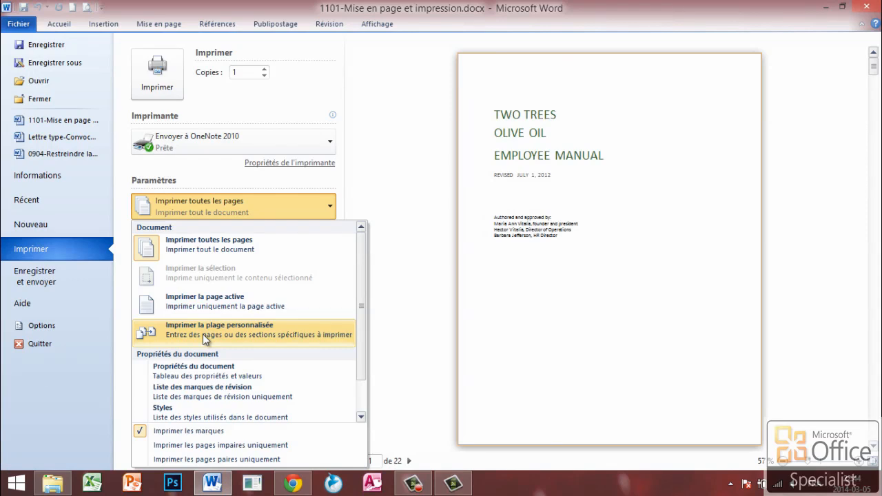
pyautogui.click(352, 207)
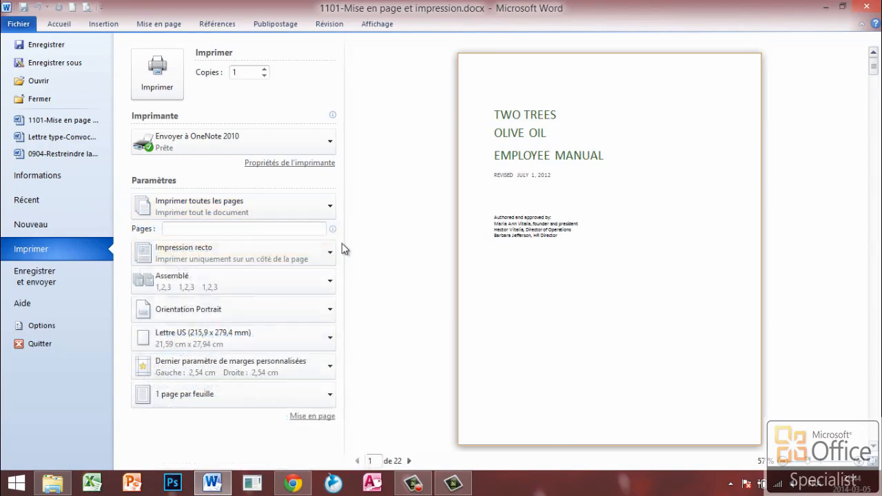
pyautogui.click(186, 229)
pyautogui.write('1')
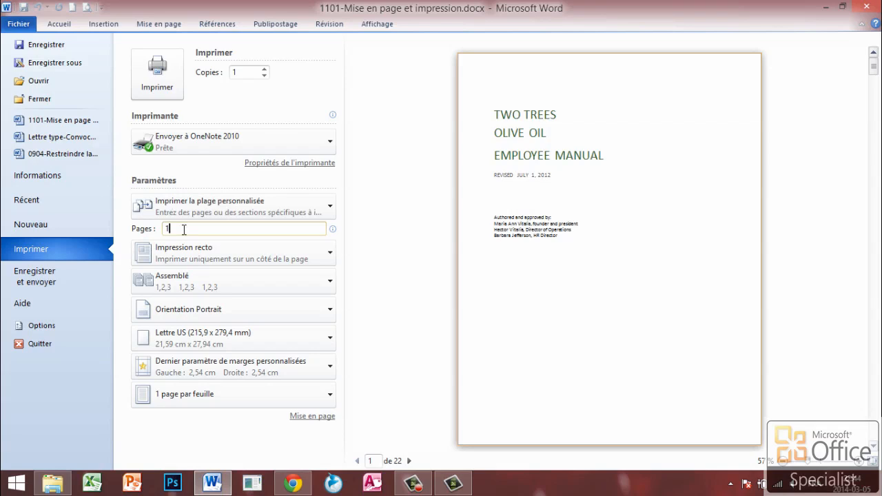
pyautogui.write(',3')
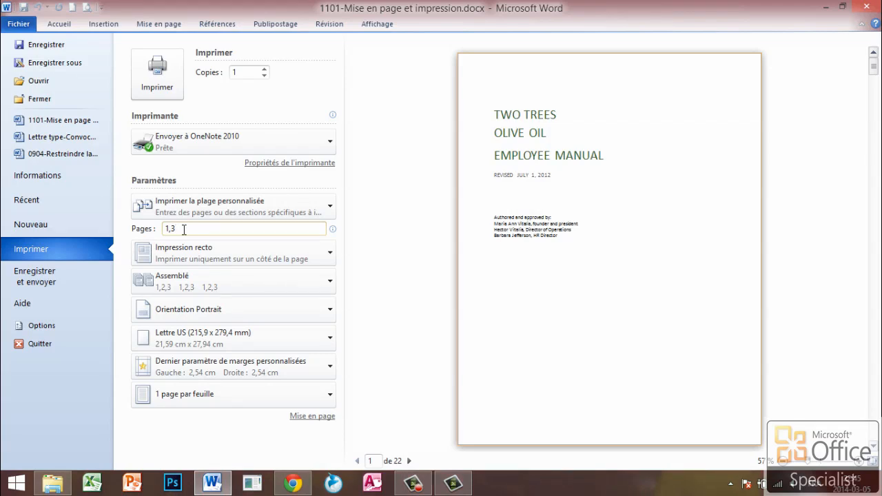
pyautogui.write(',5')
# Replace the list of individual pages with the custom print range 1-5,9-8
pyautogui.press('BackSpace')
pyautogui.press('BackSpace')
pyautogui.press('BackSpace')
pyautogui.press('BackSpace')
pyautogui.write('-5,9-8')
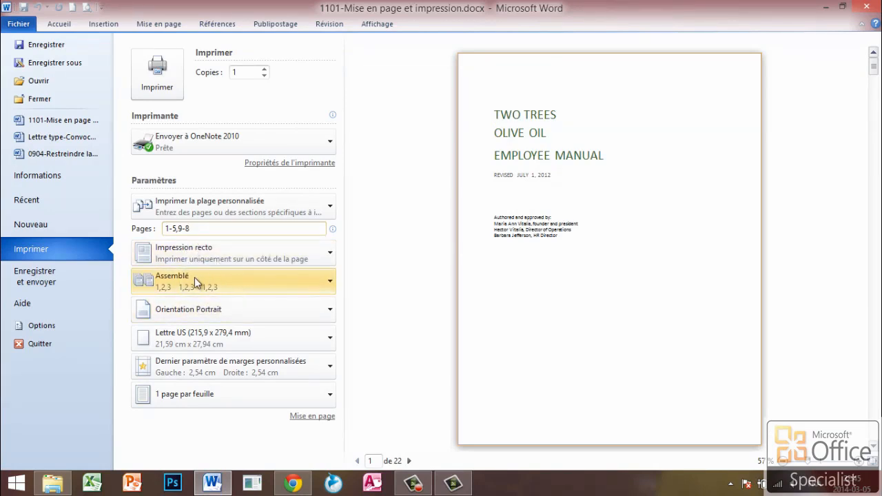
# Set the print orientation to landscape (Orientation Paysage)
pyautogui.click(284, 311)
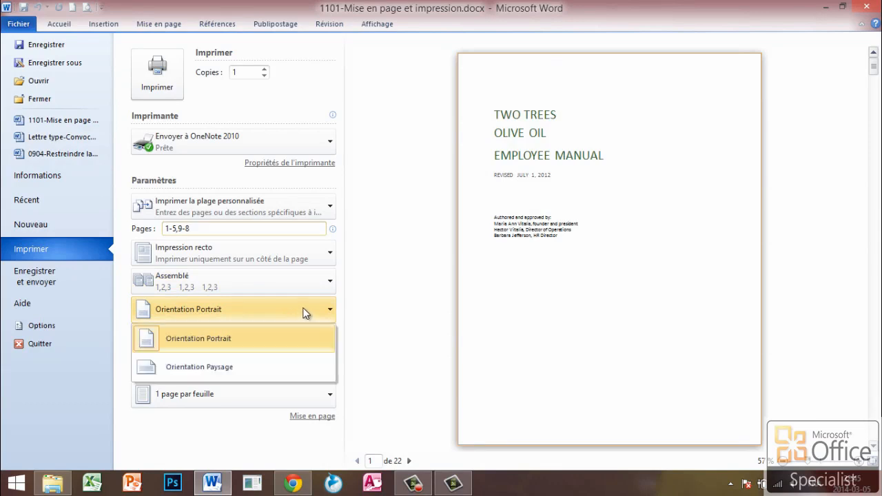
pyautogui.click(233, 310)
pyautogui.click(263, 310)
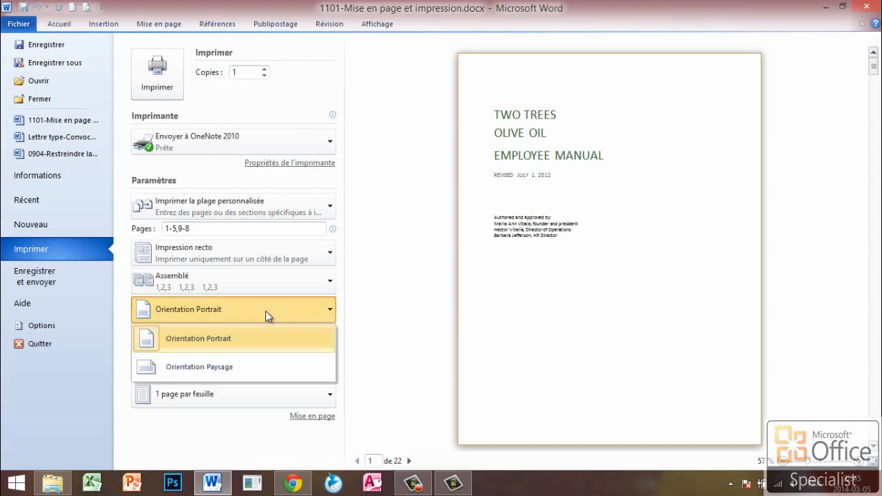
pyautogui.click(223, 363)
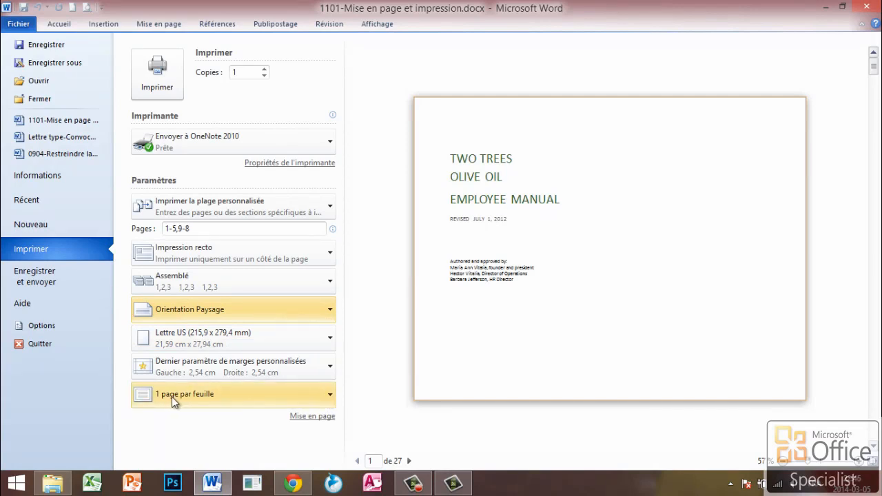
# Set the printout to 2 pages per sheet and look over the other pages-per-sheet options
pyautogui.click(327, 396)
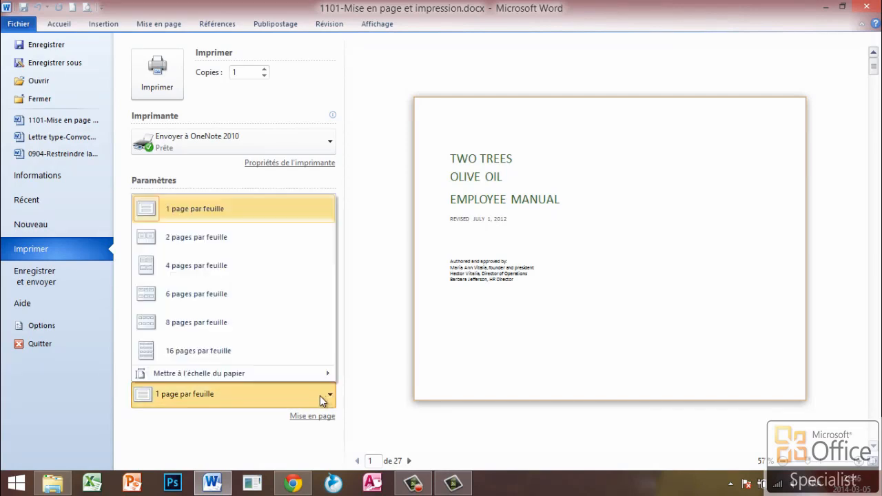
pyautogui.click(214, 238)
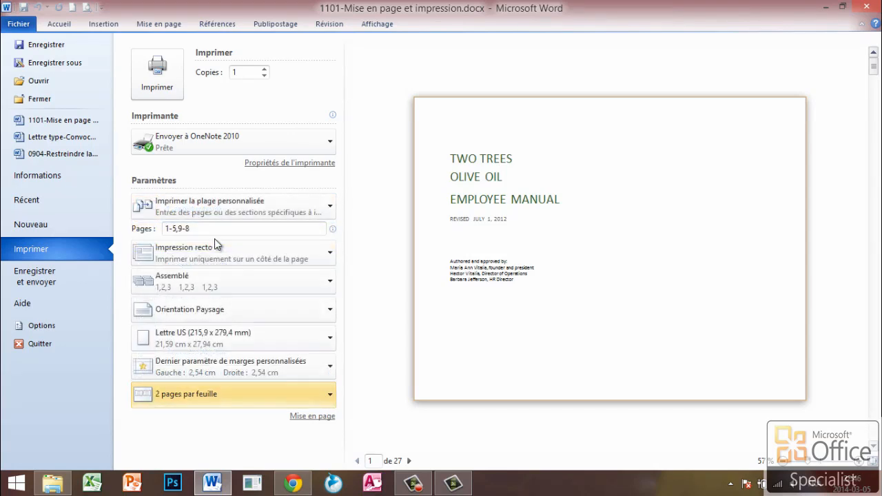
pyautogui.click(328, 398)
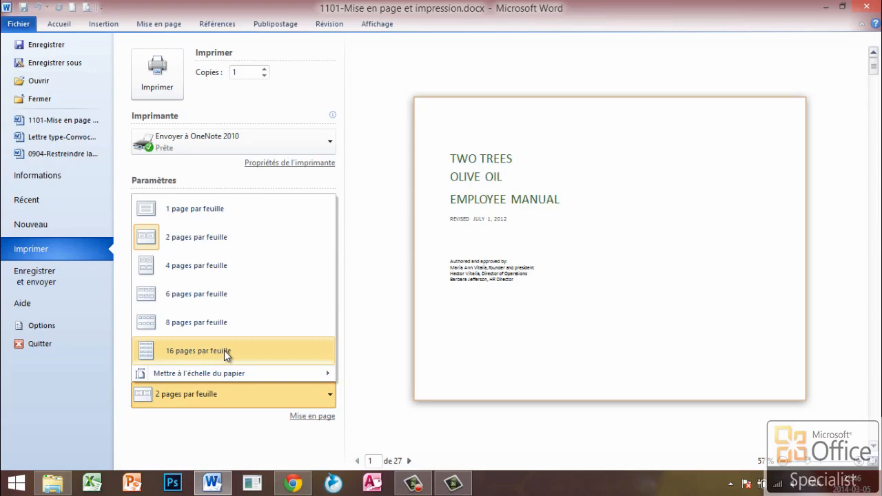
pyautogui.click(374, 280)
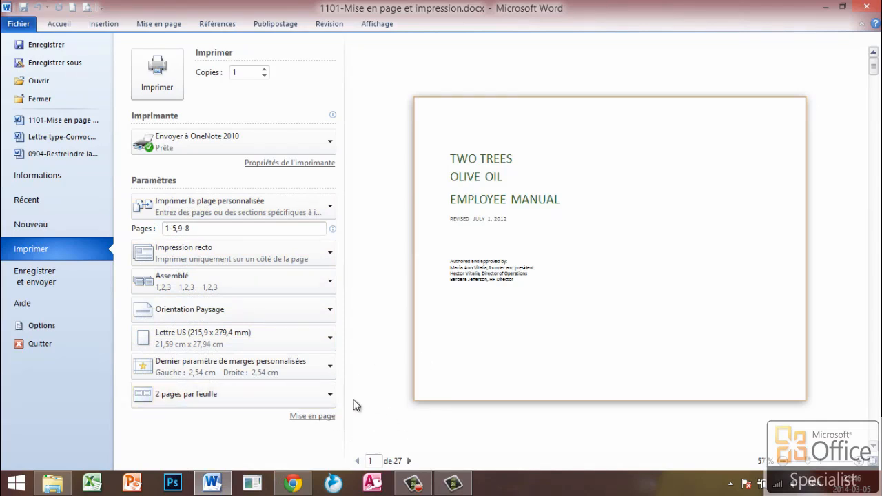
# Review the margin, paper and layout settings in the page setup, accept them, and print the document
pyautogui.click(317, 416)
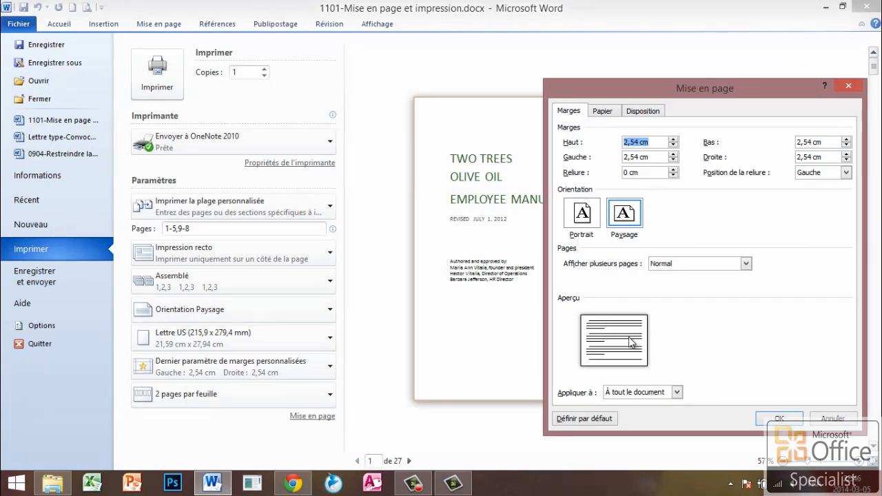
pyautogui.click(600, 111)
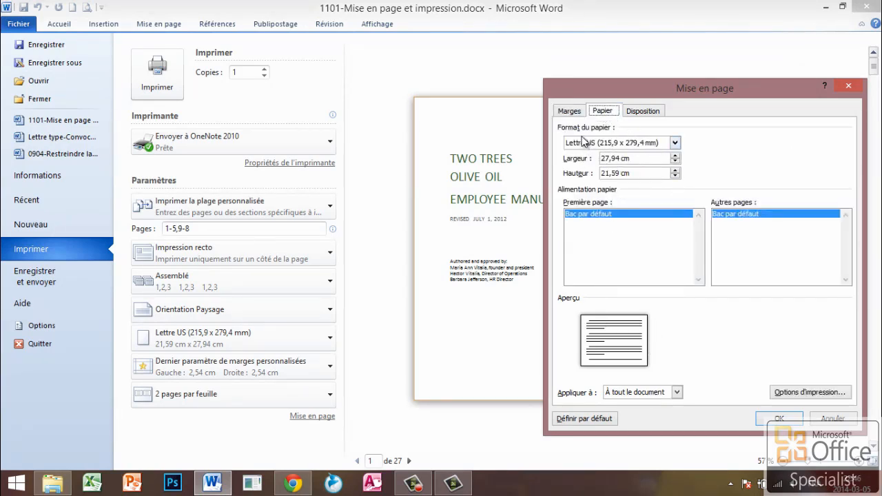
pyautogui.click(642, 111)
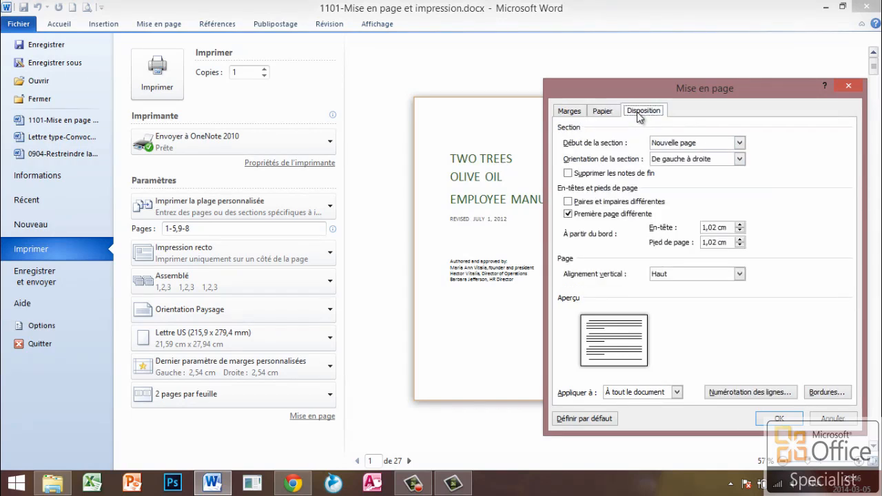
pyautogui.click(784, 418)
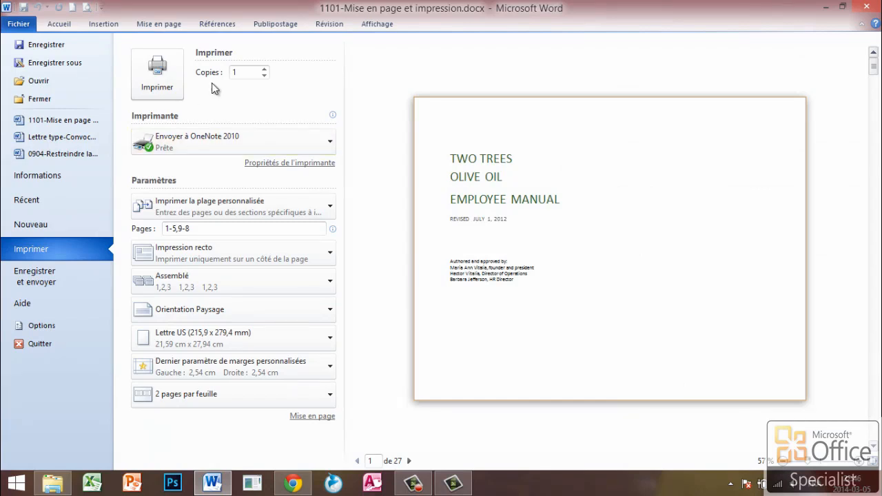
pyautogui.click(159, 72)
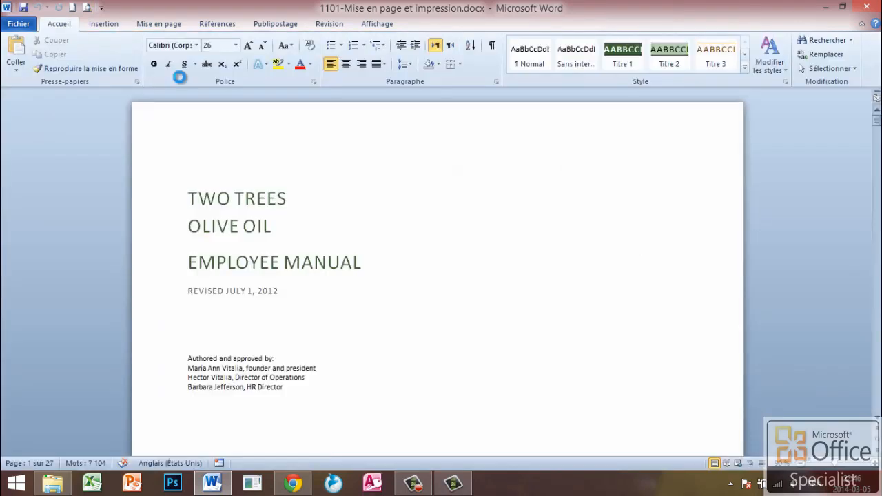